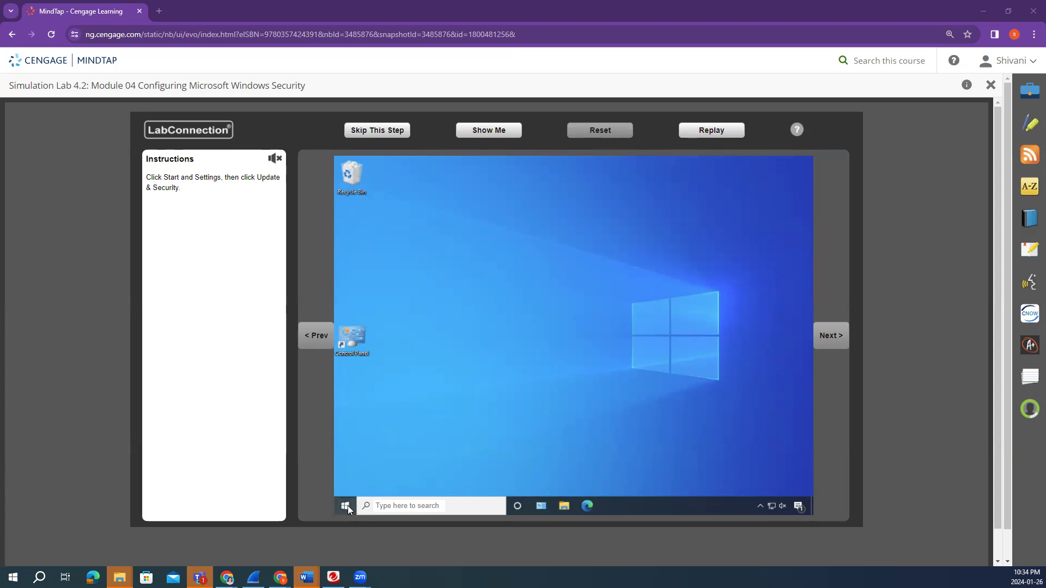
Open the simulated desktop's Windows Settings and go to Update & Security.
right_click(348, 505)
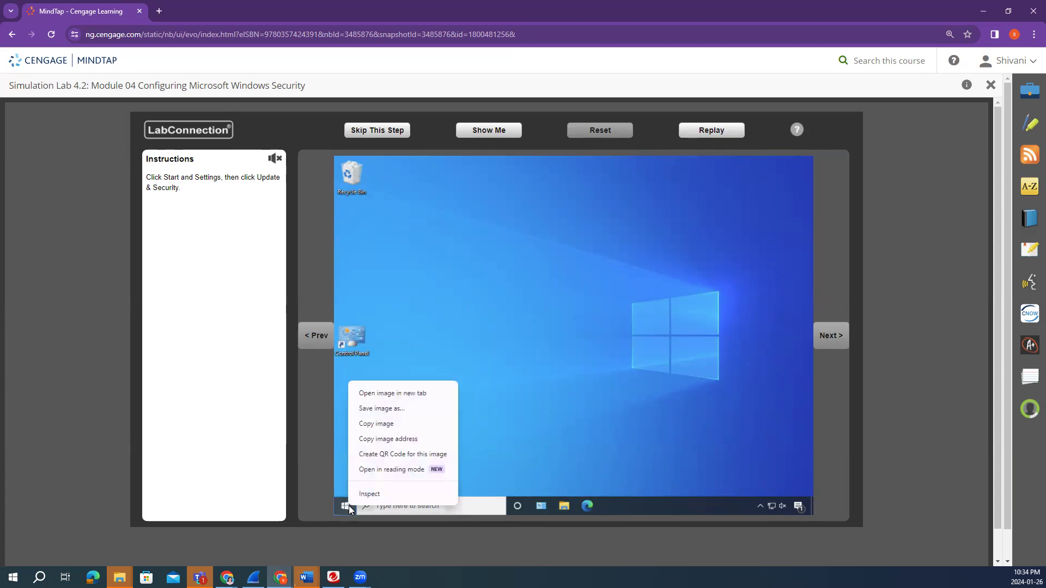
click(434, 514)
click(351, 507)
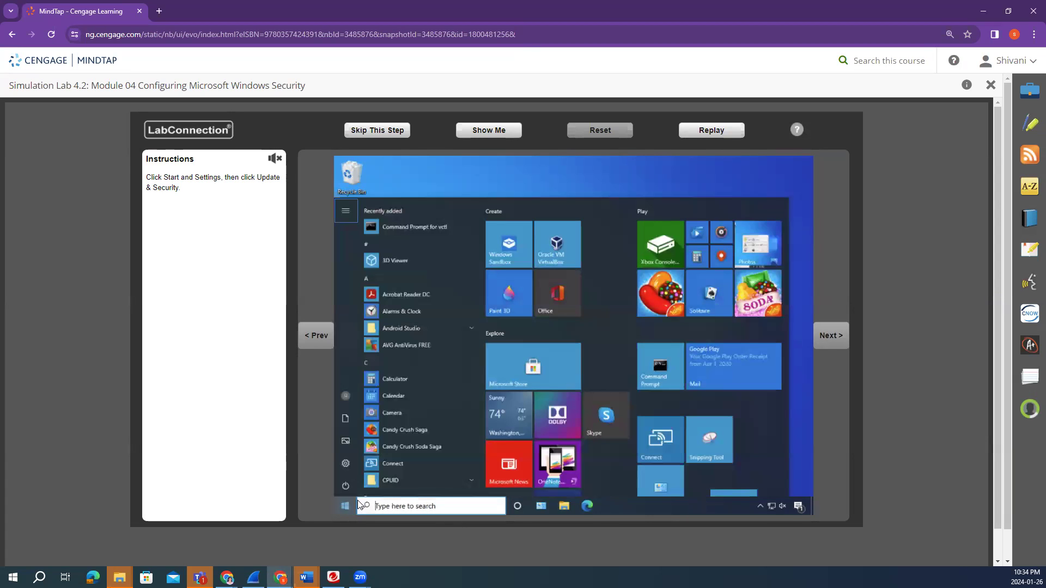
click(348, 464)
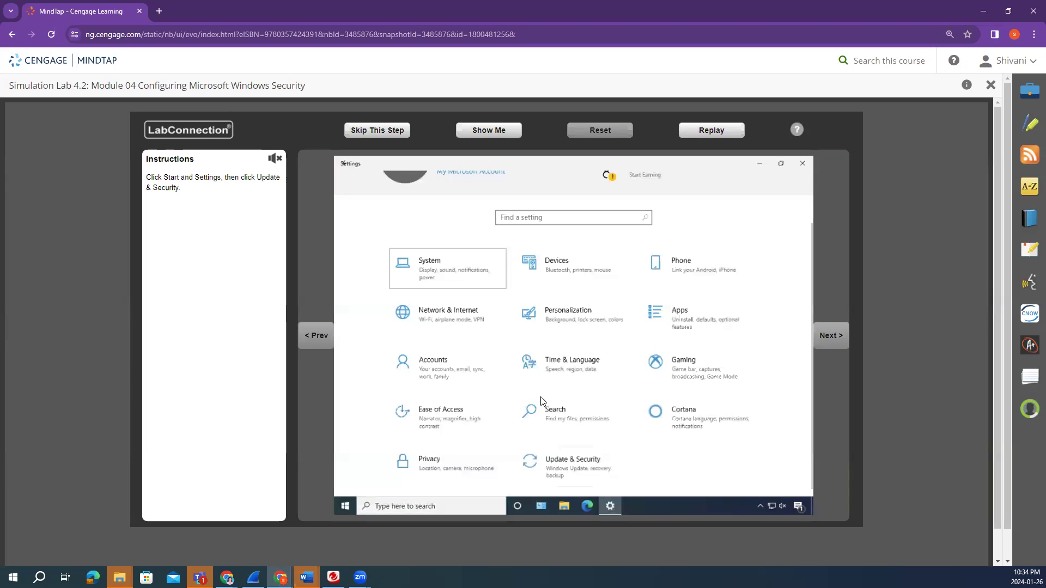
click(561, 466)
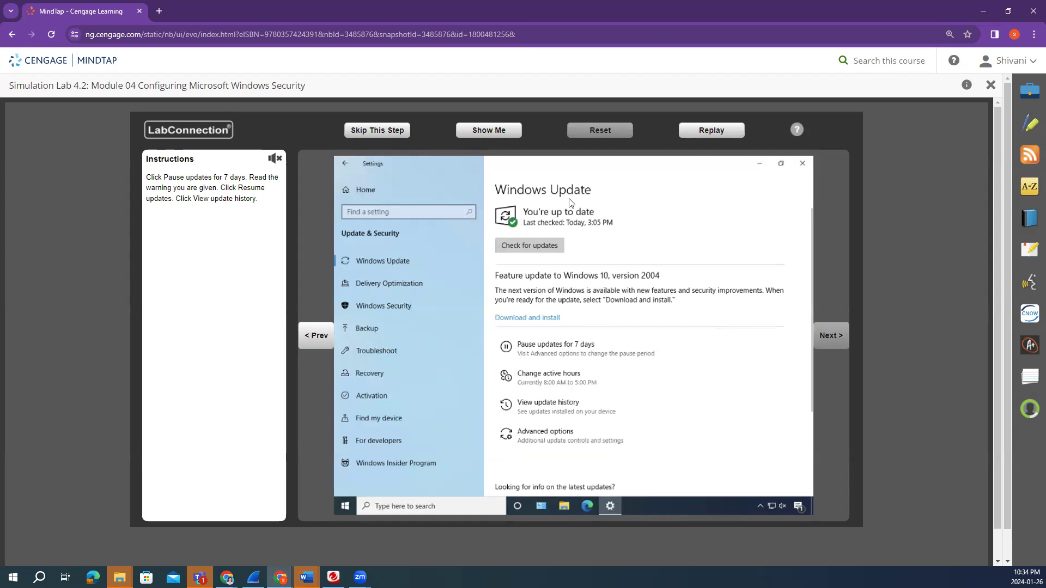
Pause Windows updates for 7 days, and resume them.
click(594, 355)
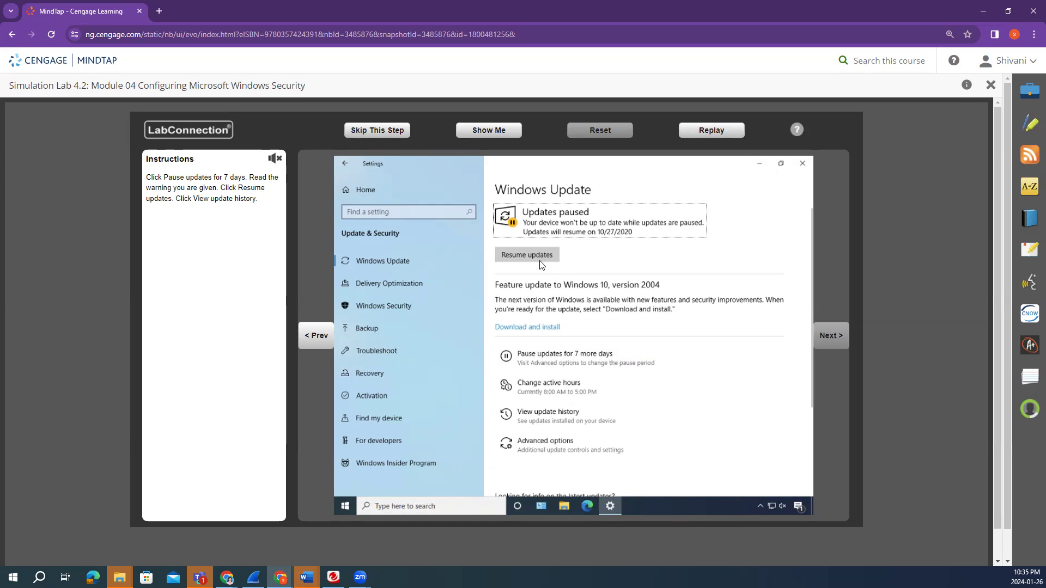
click(543, 256)
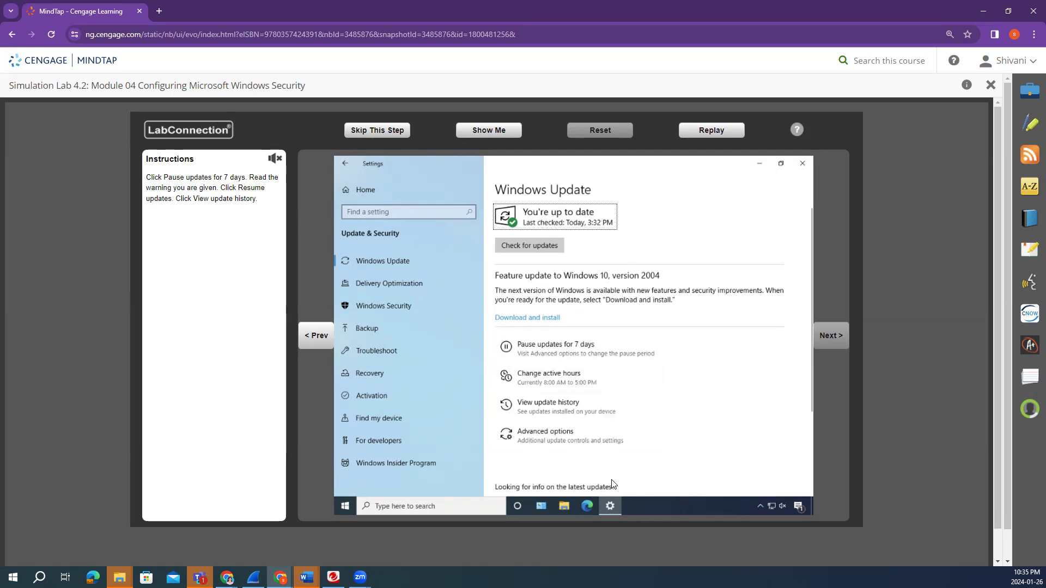
Review the quality update installed on 10/20/2020 from the update history, close its report and return to the Windows Update page.
click(568, 419)
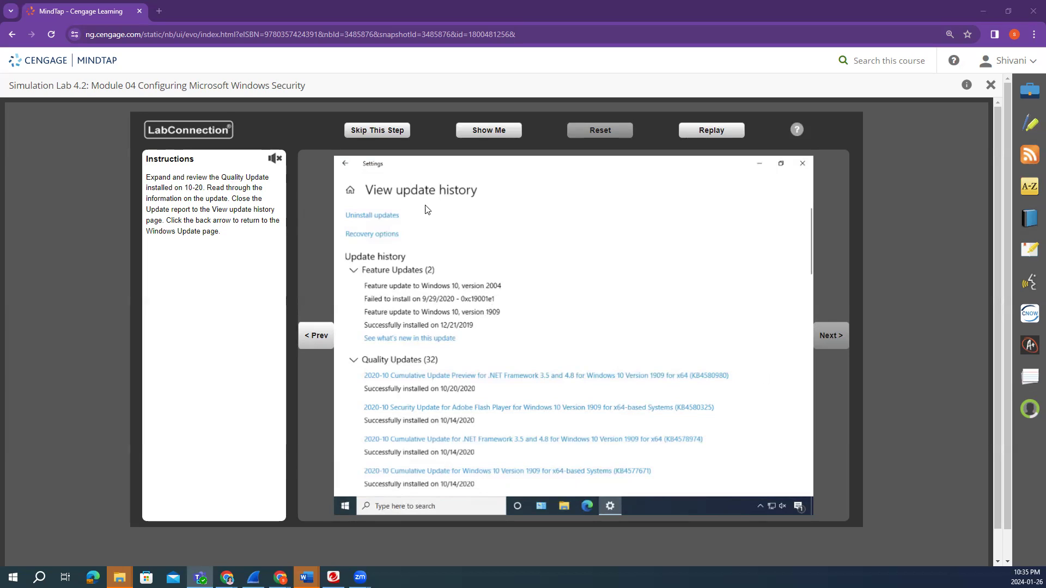
click(439, 381)
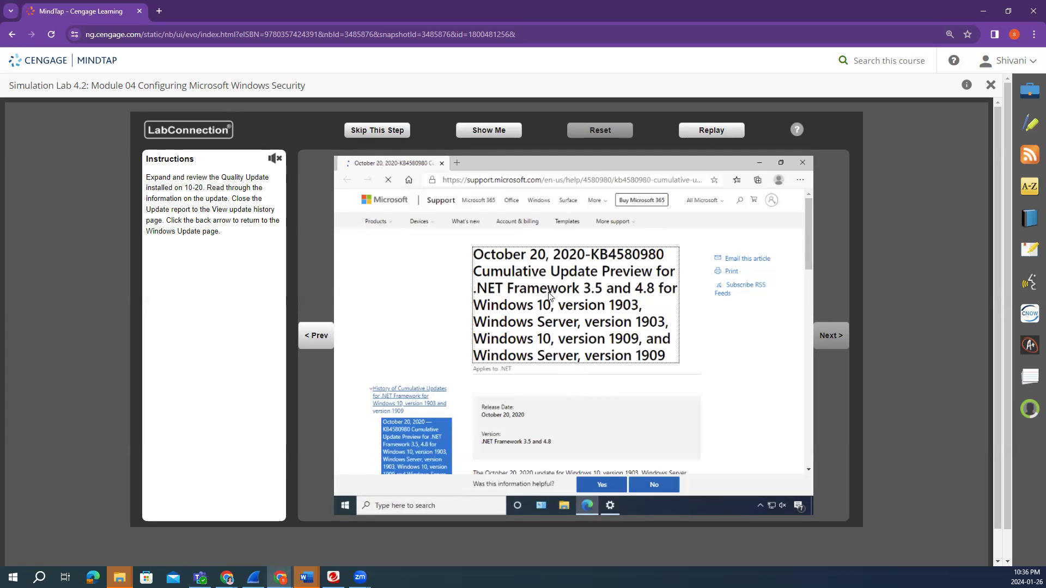
scroll(593, 391, down, 6)
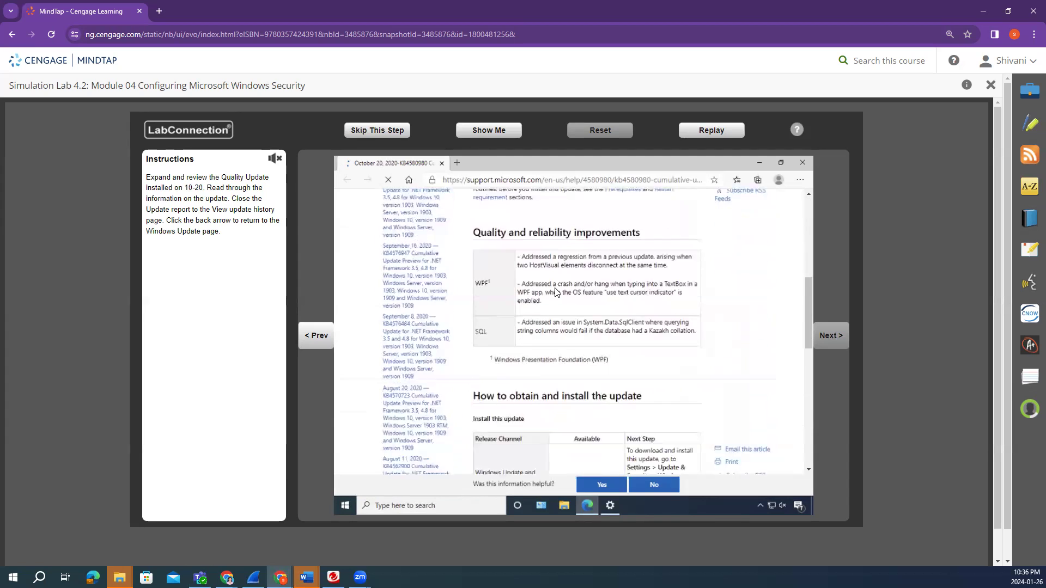
scroll(537, 261, down, 2)
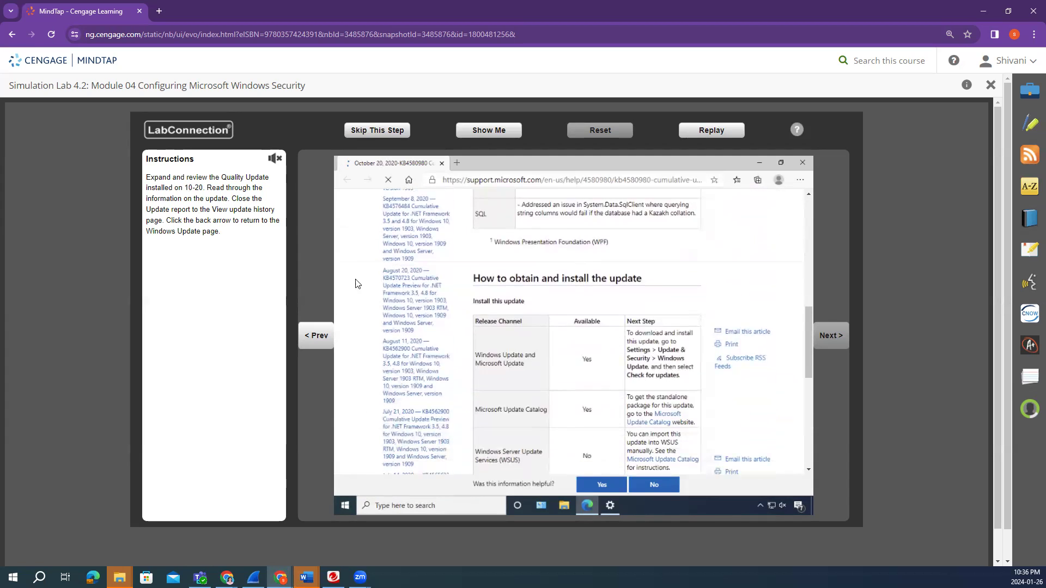
scroll(413, 250, up, 8)
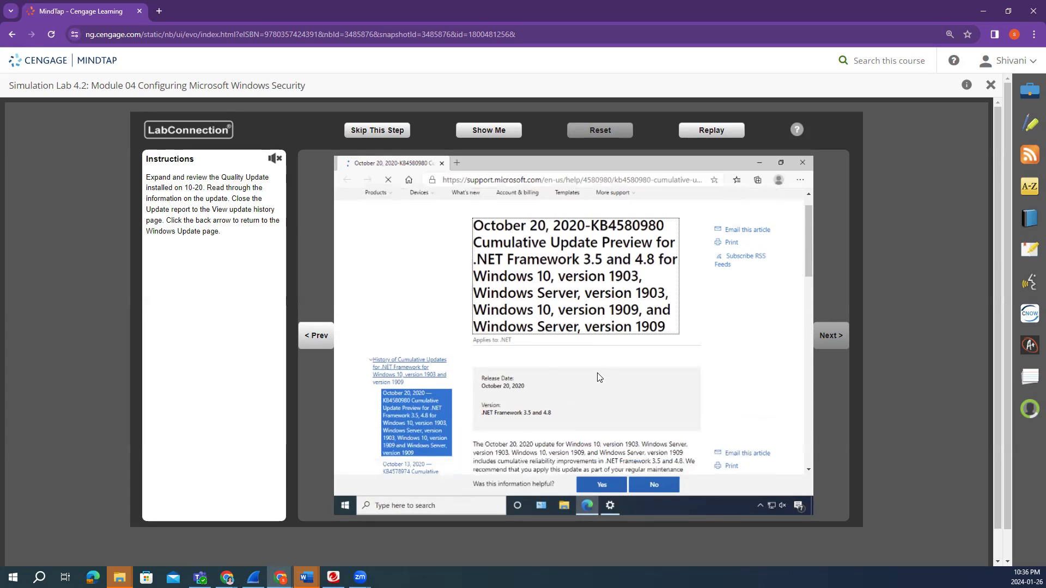
scroll(599, 371, down, 4)
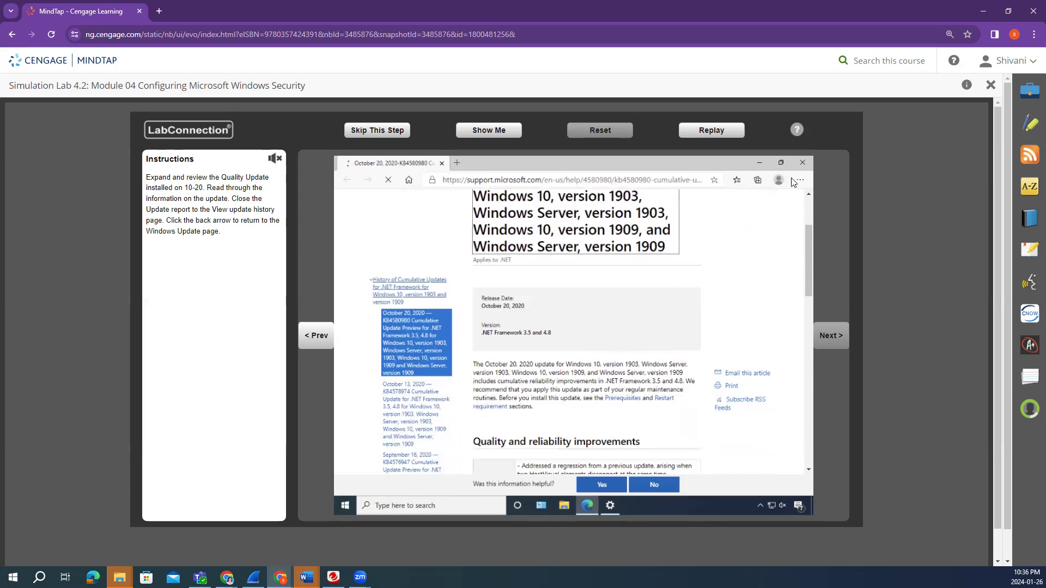
click(803, 162)
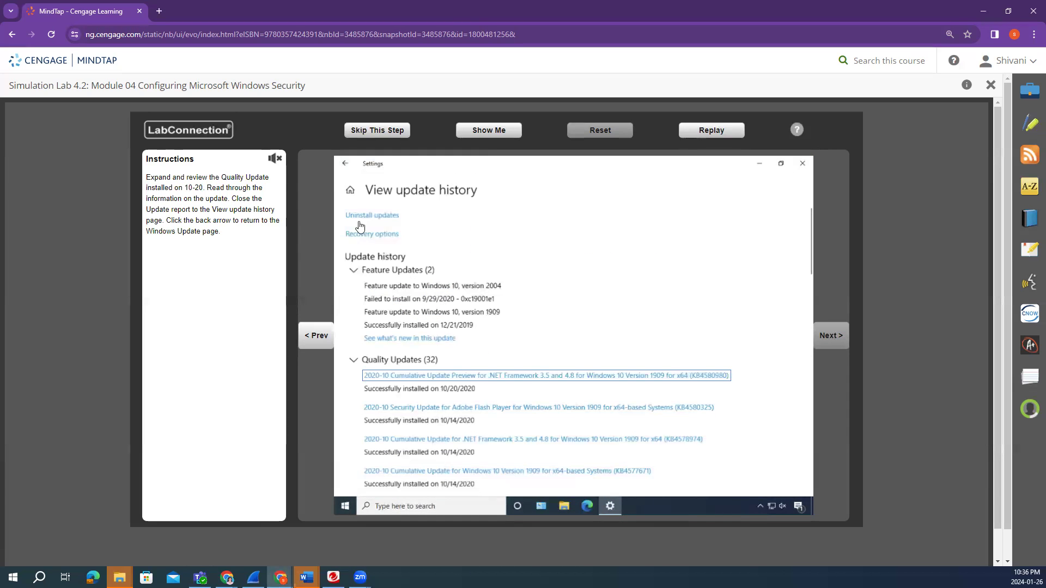
click(345, 164)
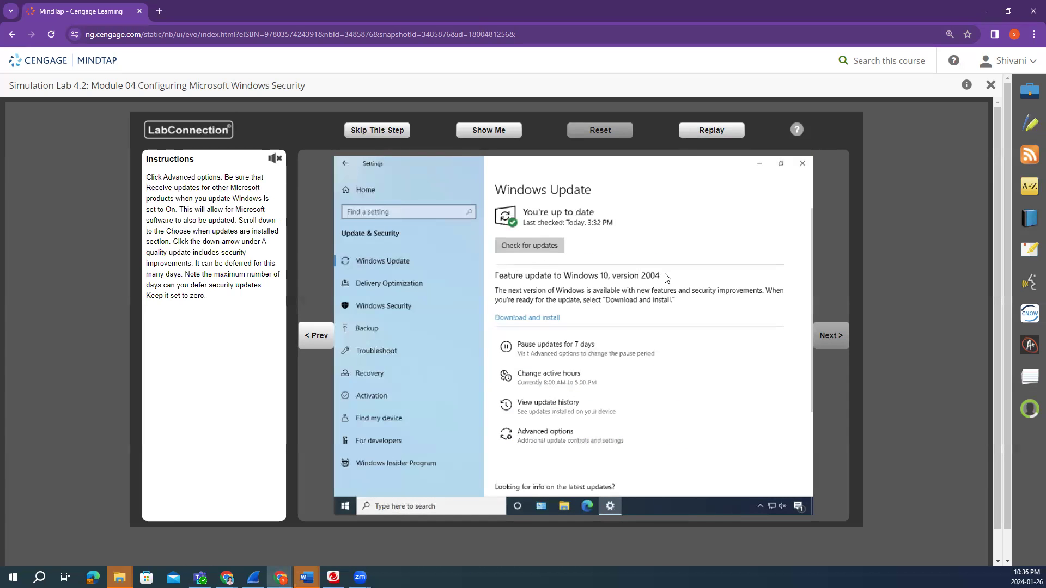
In the advanced update options, turn on receiving updates for other Microsoft products when updating Windows.
click(571, 440)
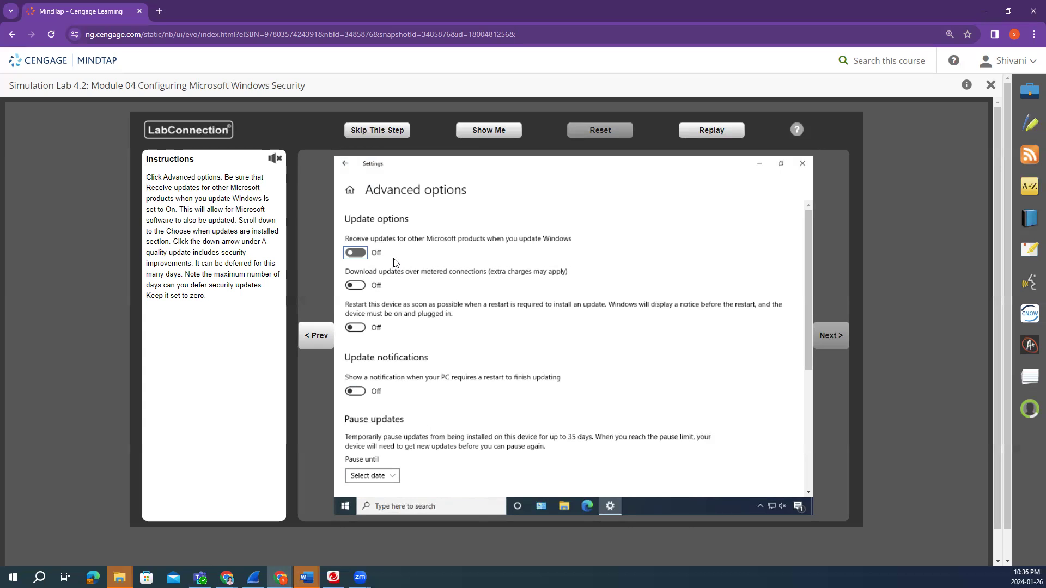
click(355, 255)
scroll(540, 323, down, 3)
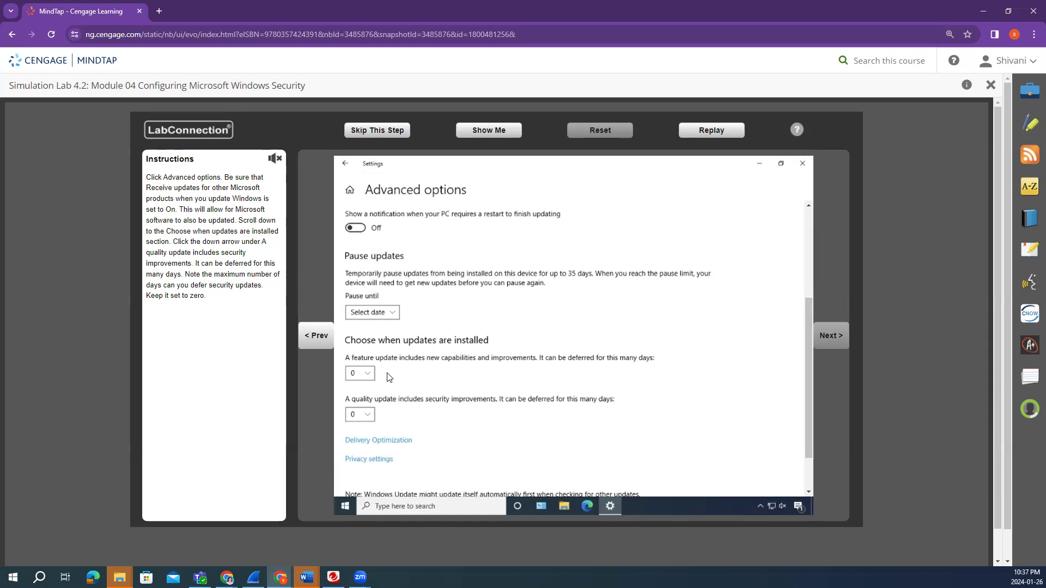
click(366, 377)
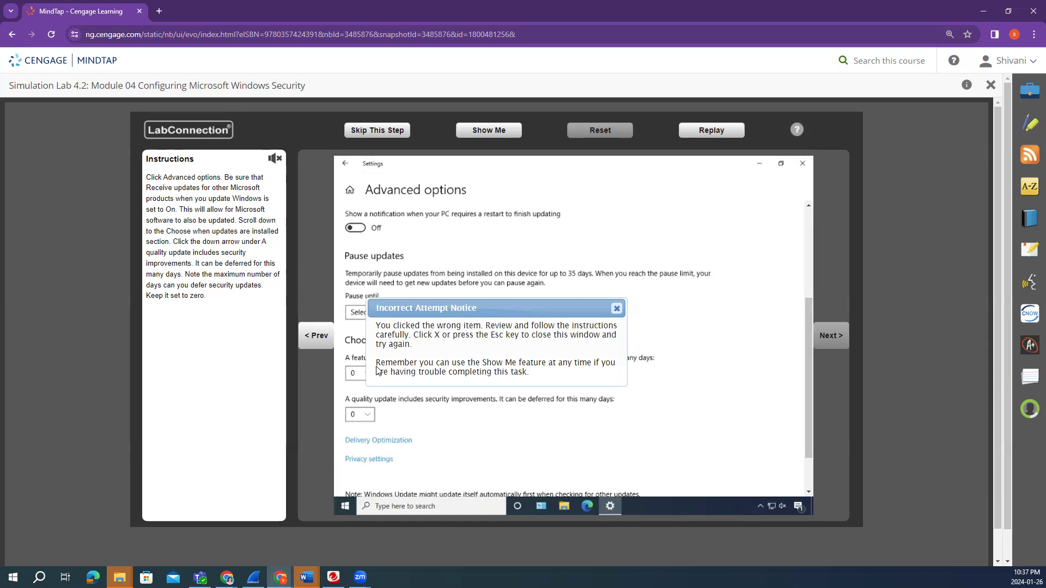
click(615, 309)
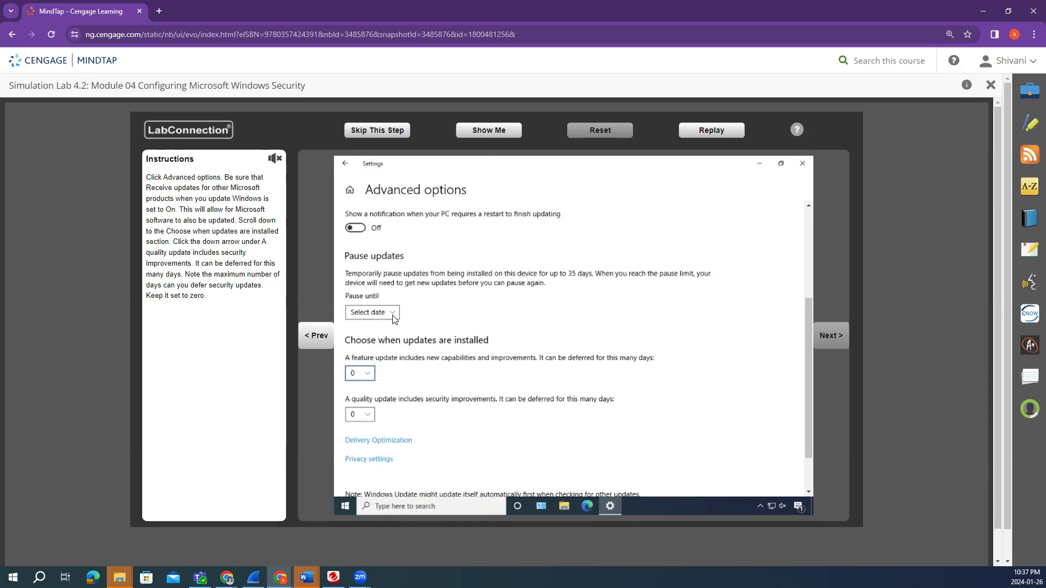
click(352, 229)
click(617, 308)
Check the deferral choices for quality updates and keep the deferral period at 0 days.
scroll(469, 439, down, 5)
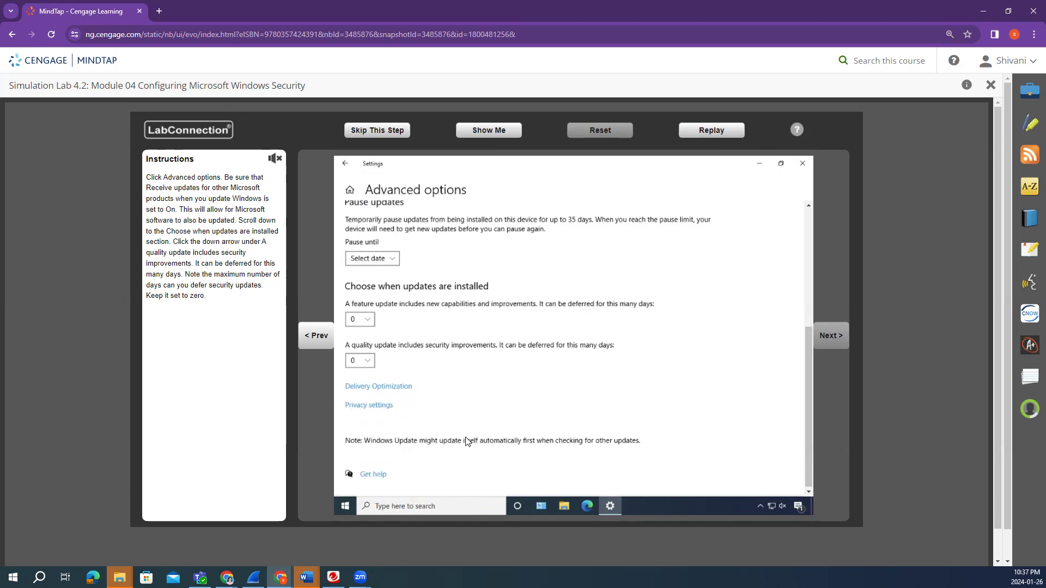
scroll(476, 342, up, 3)
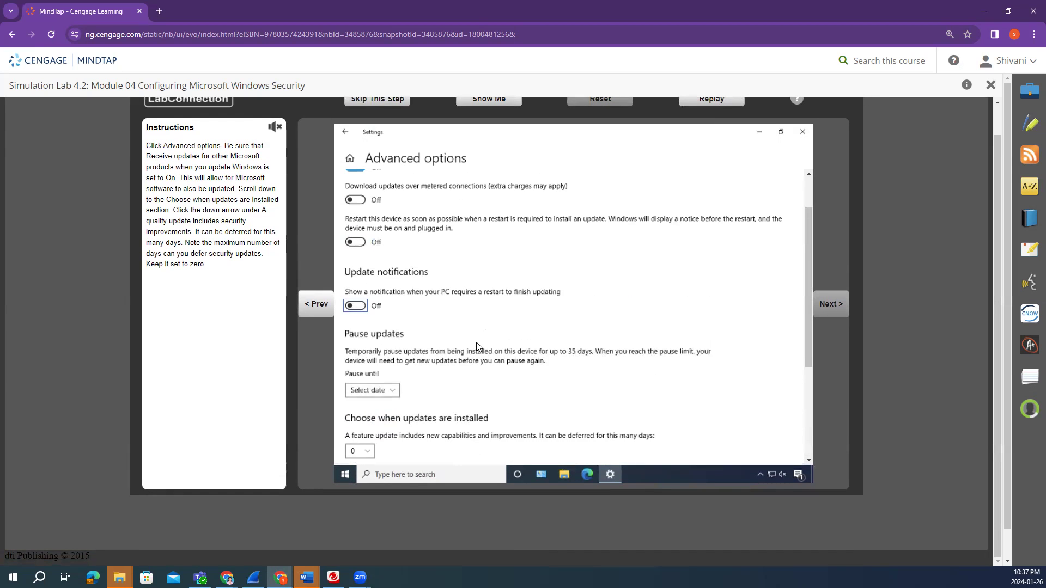
scroll(573, 293, up, 1)
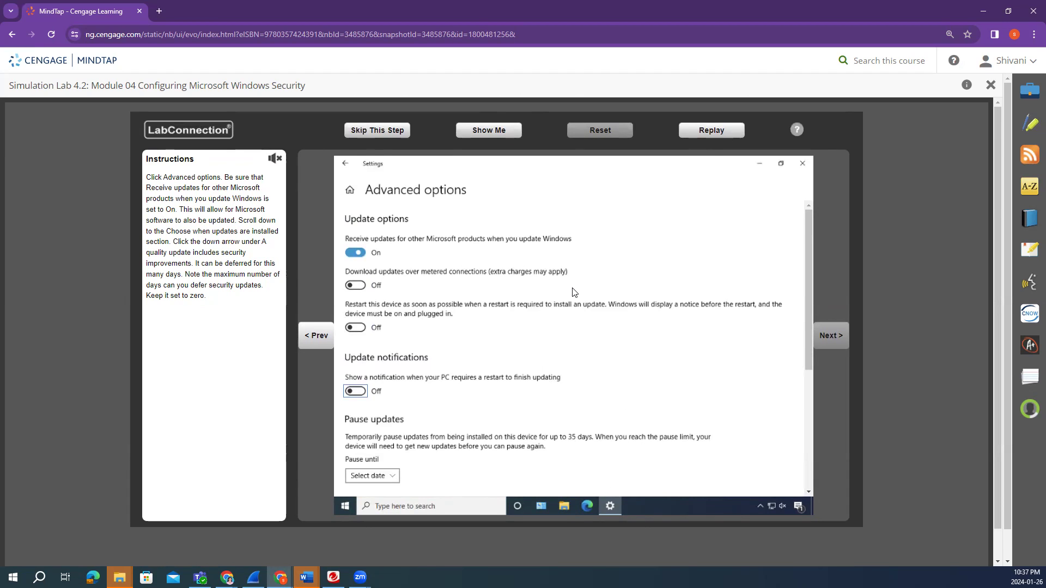
scroll(571, 297, down, 3)
scroll(566, 315, down, 3)
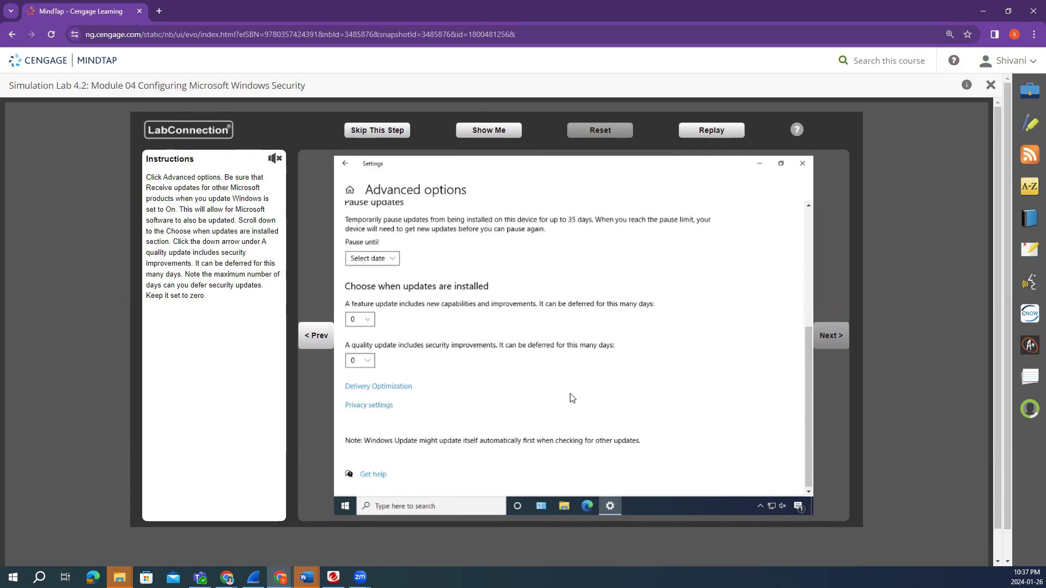
scroll(632, 369, down, 1)
scroll(711, 374, up, 4)
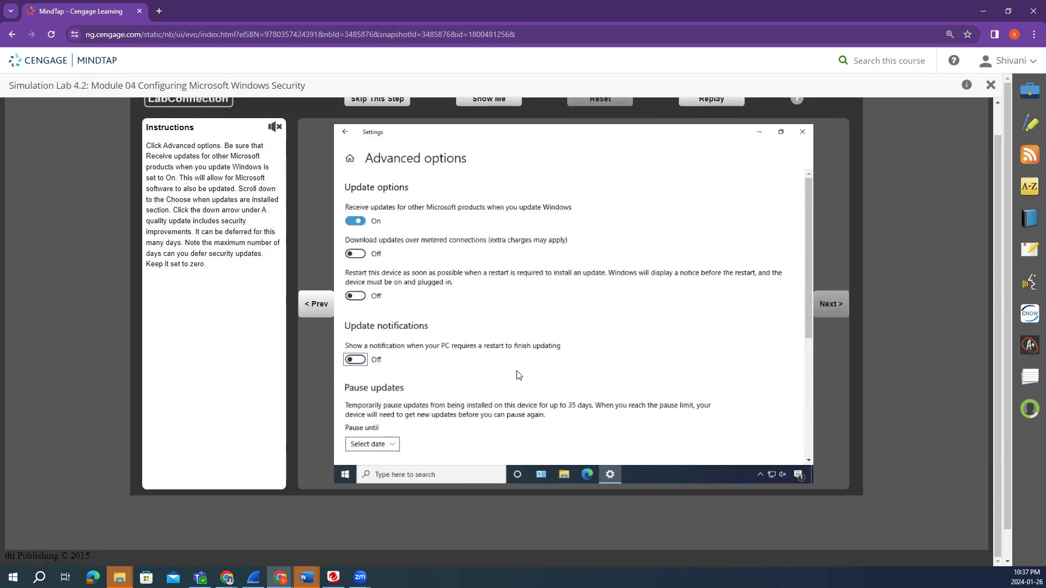
scroll(497, 362, down, 4)
click(365, 331)
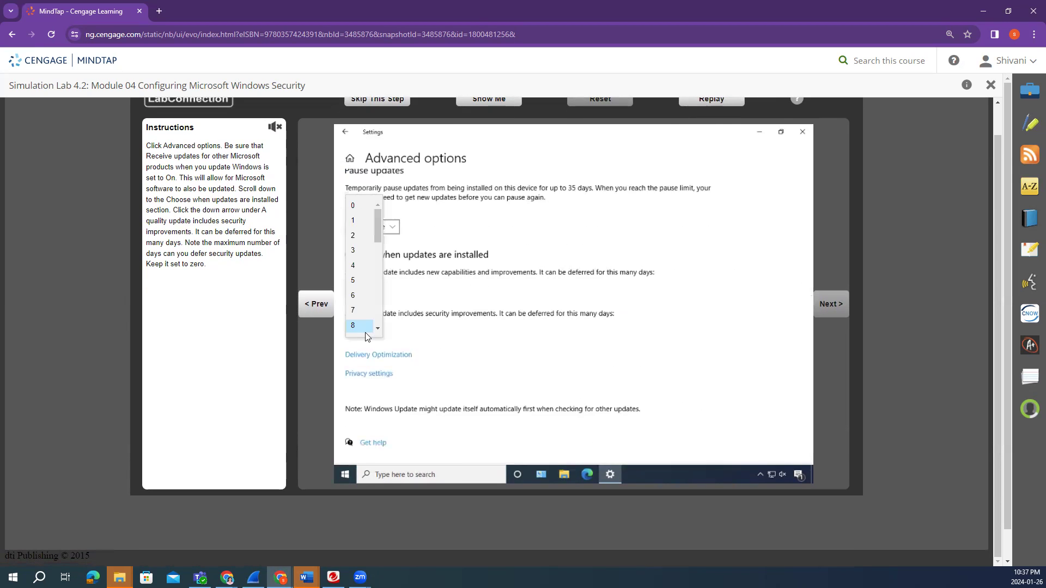
click(364, 210)
Return to the Windows Update page and open Virus & threat protection from Windows Security.
scroll(478, 333, up, 3)
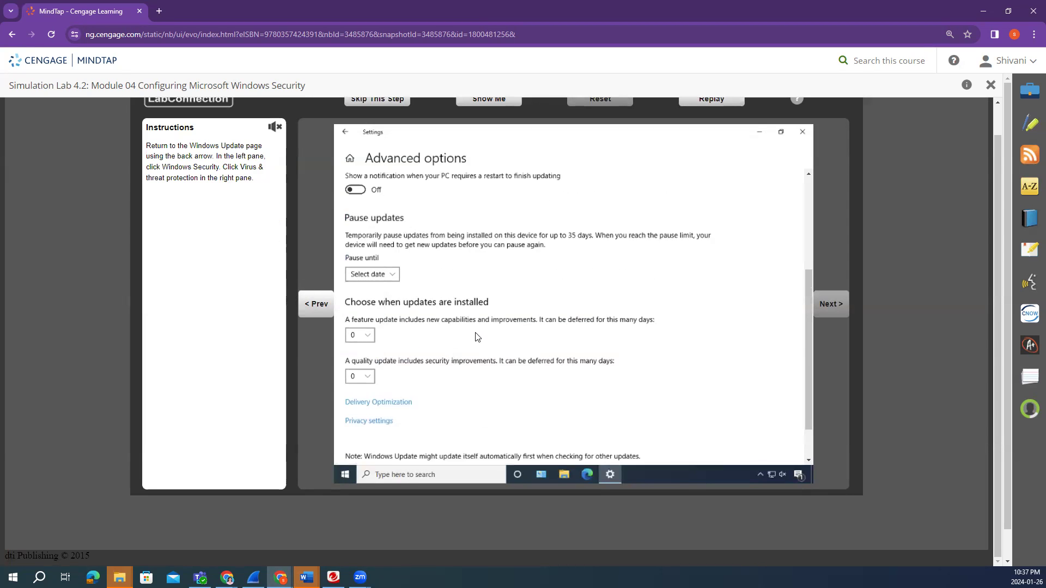
scroll(486, 318, up, 3)
click(345, 132)
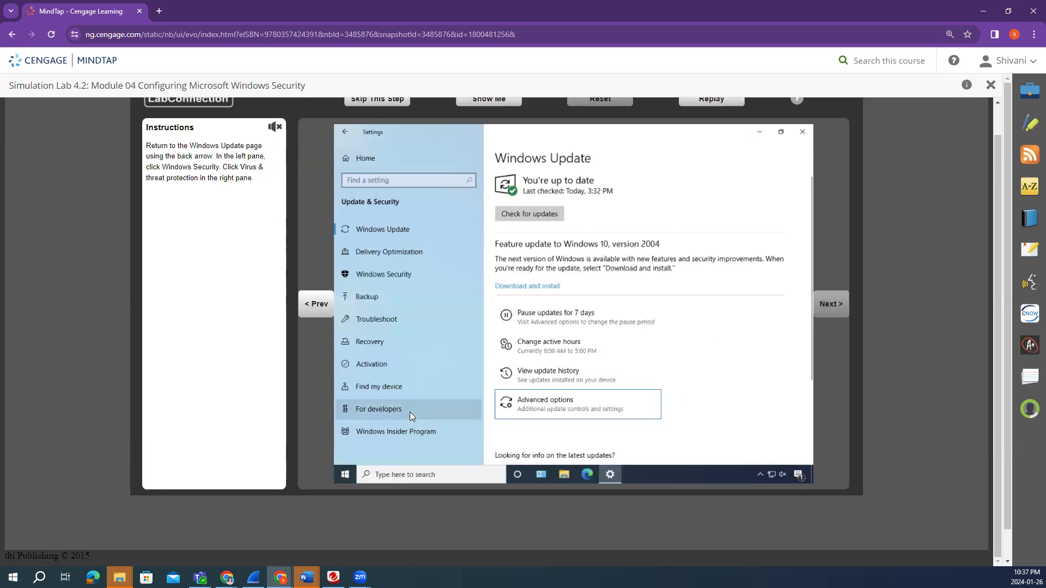
click(389, 280)
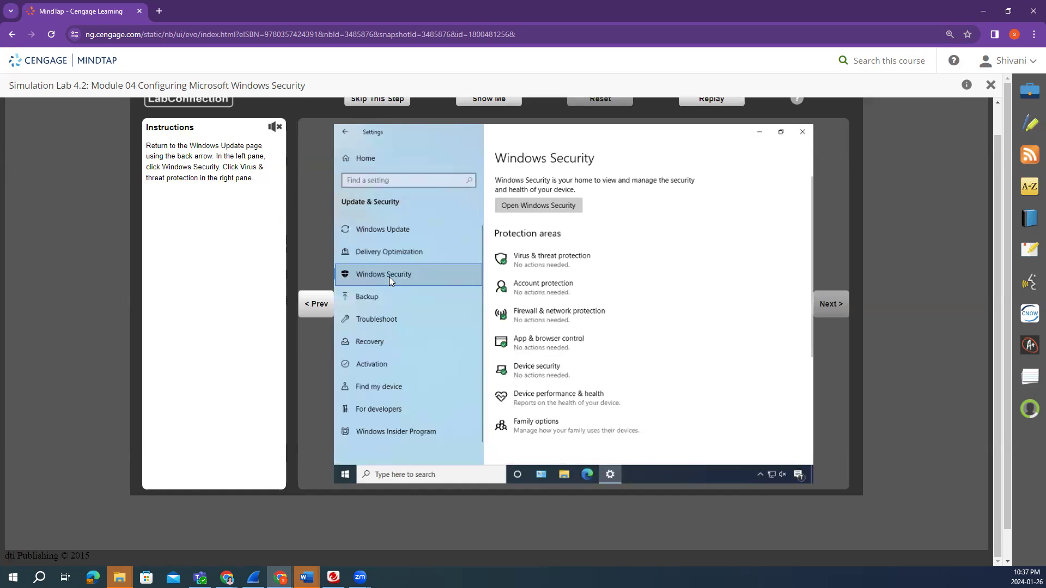
click(567, 259)
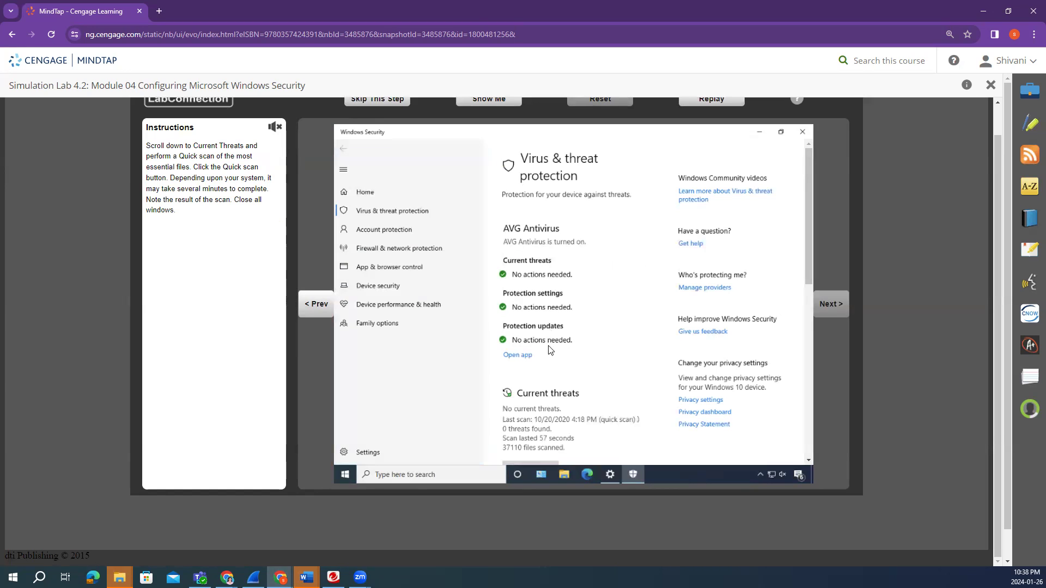
Run a quick scan and review its result under Current threats.
scroll(567, 398, down, 2)
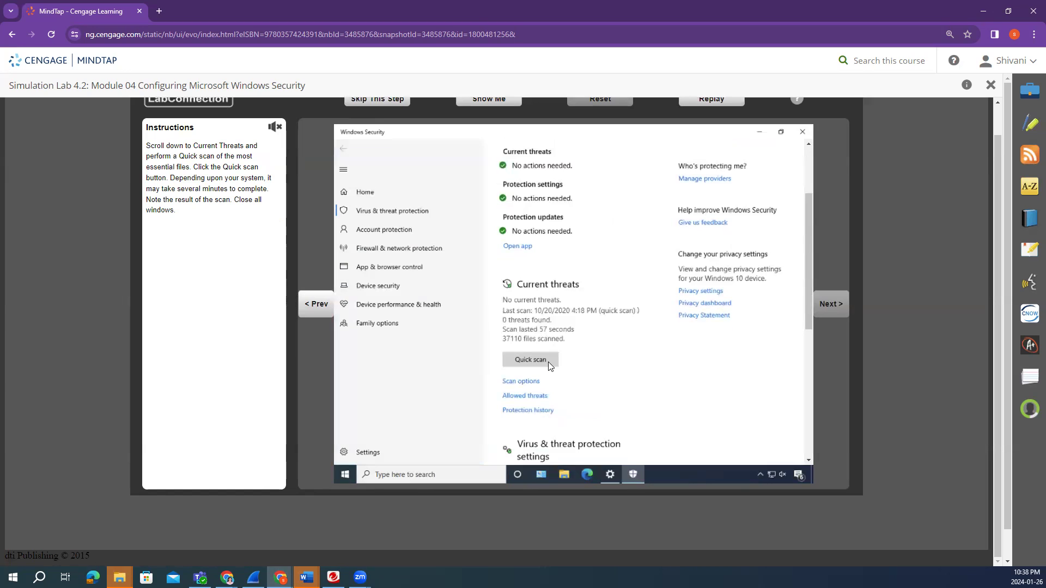
click(548, 362)
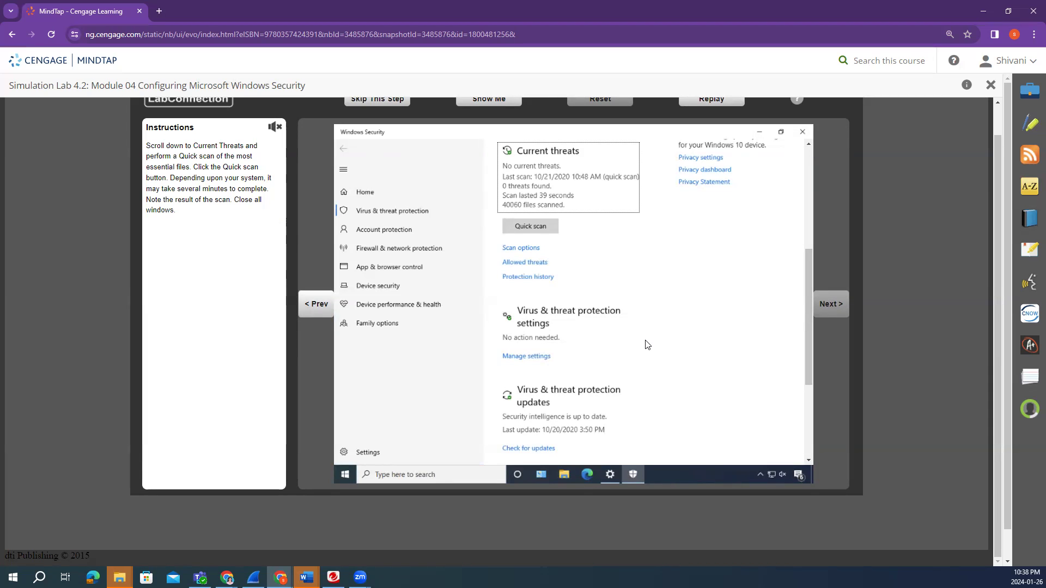
scroll(605, 262, up, 2)
scroll(618, 283, down, 2)
drag(808, 319, 803, 217)
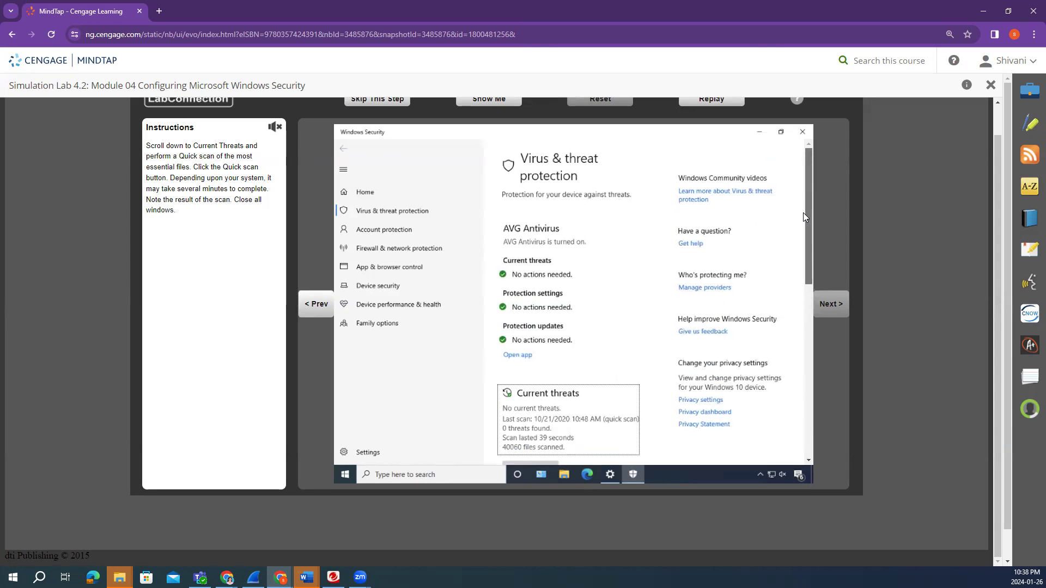
Close the Windows Security and Settings windows.
scroll(185, 223, up, 1)
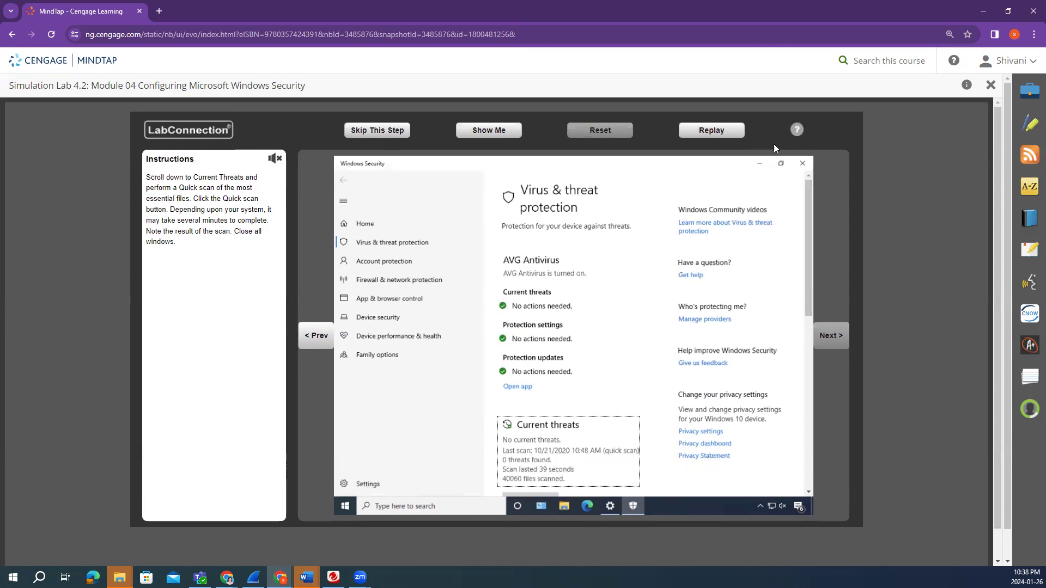
click(804, 162)
click(800, 161)
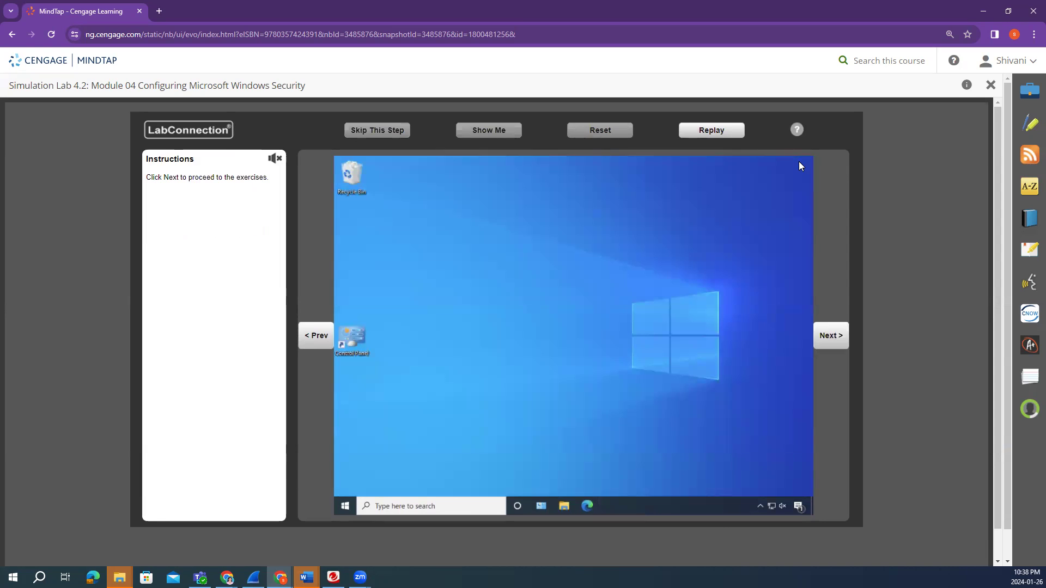
Proceed to the exercises, answer the virus pattern scanning question with Heuristic scanning and advance to the following question.
click(831, 337)
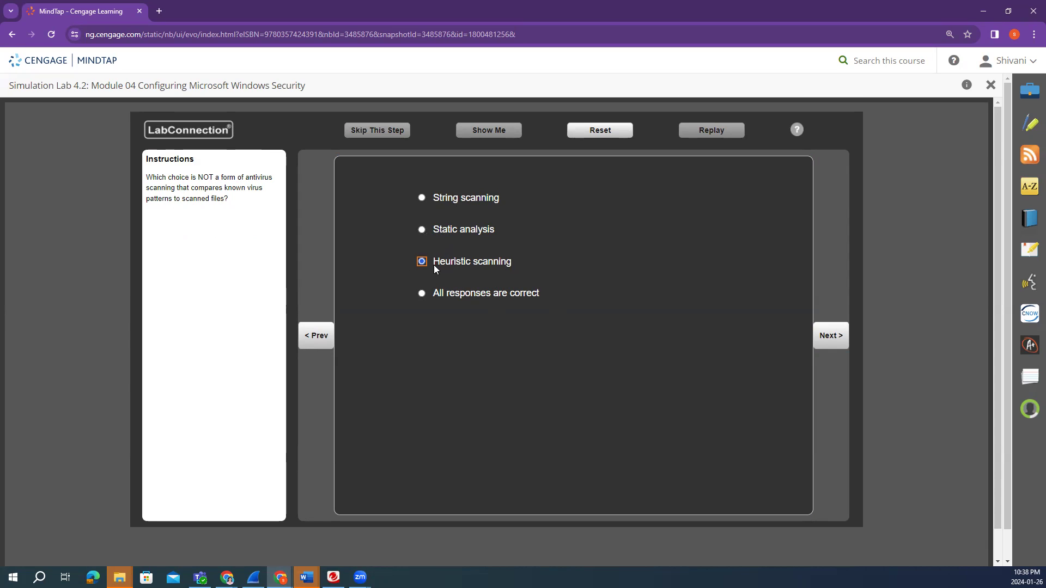
click(834, 335)
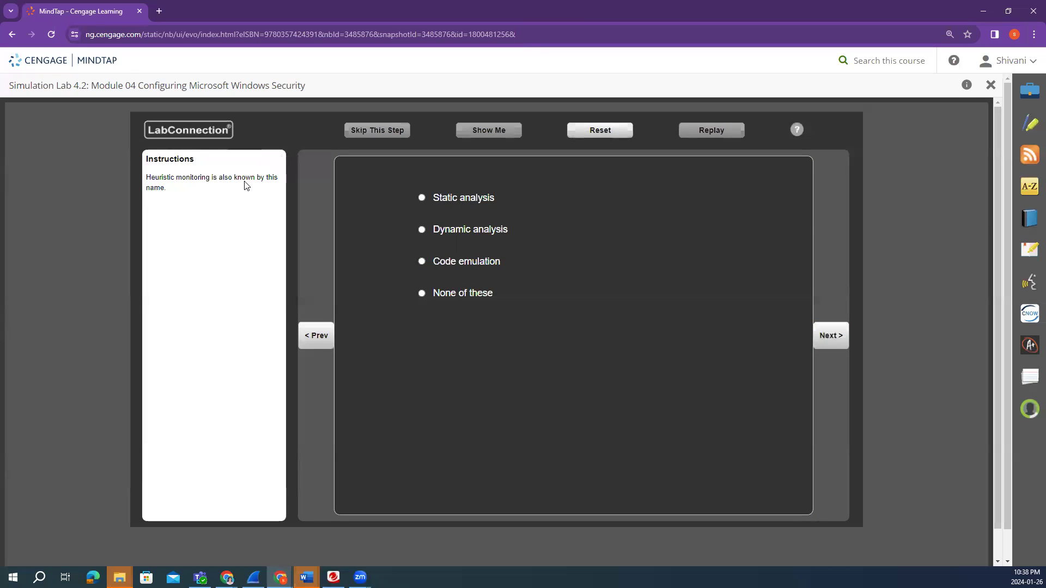
Answer the heuristic monitoring name question with None of these and advance to the following question.
click(423, 232)
click(424, 291)
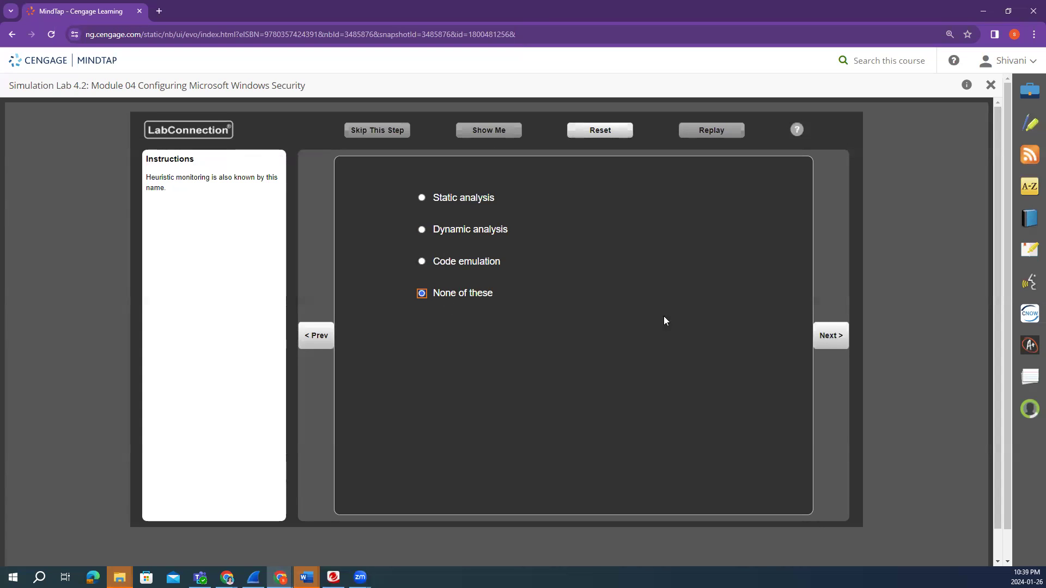
click(827, 333)
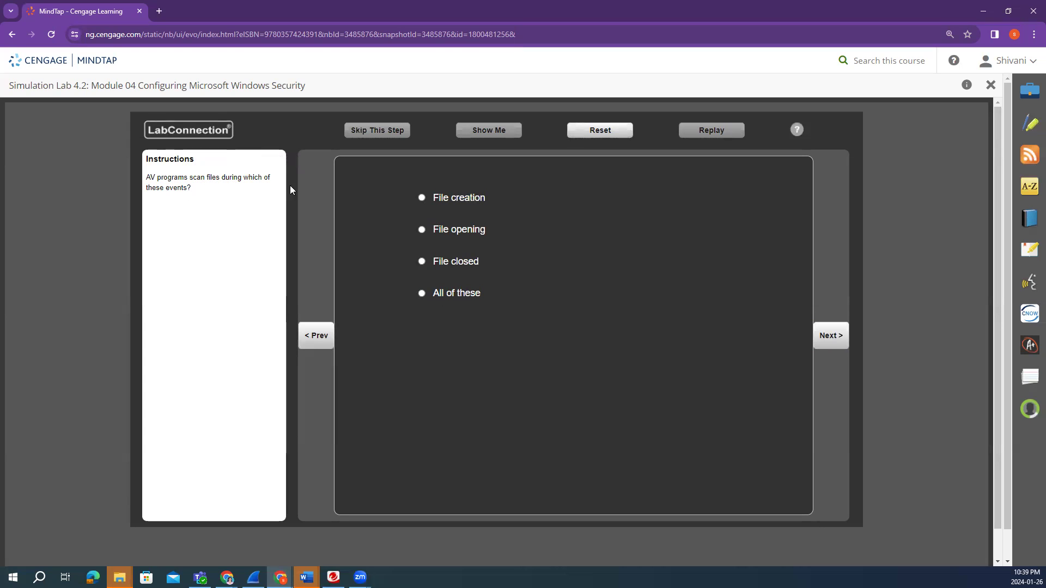
Answer the AV file scanning question with All of these, and proceed past the antimalware protection question.
click(423, 293)
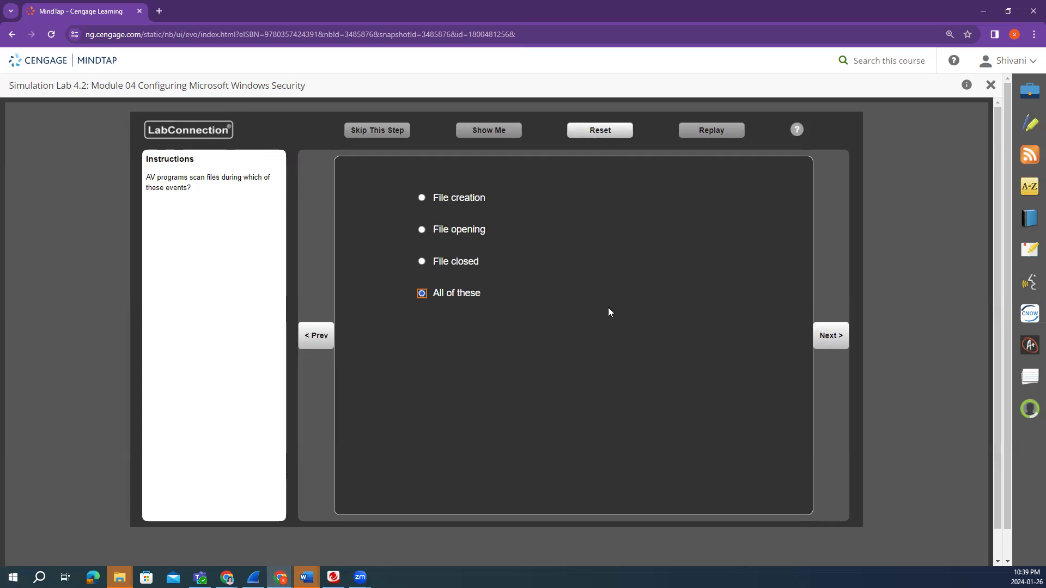
click(828, 339)
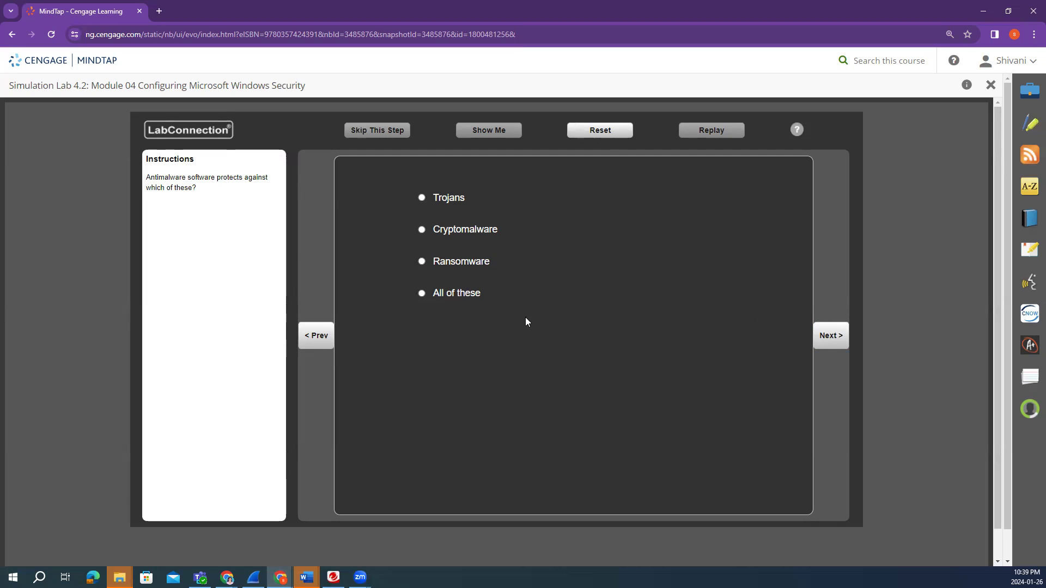
click(822, 327)
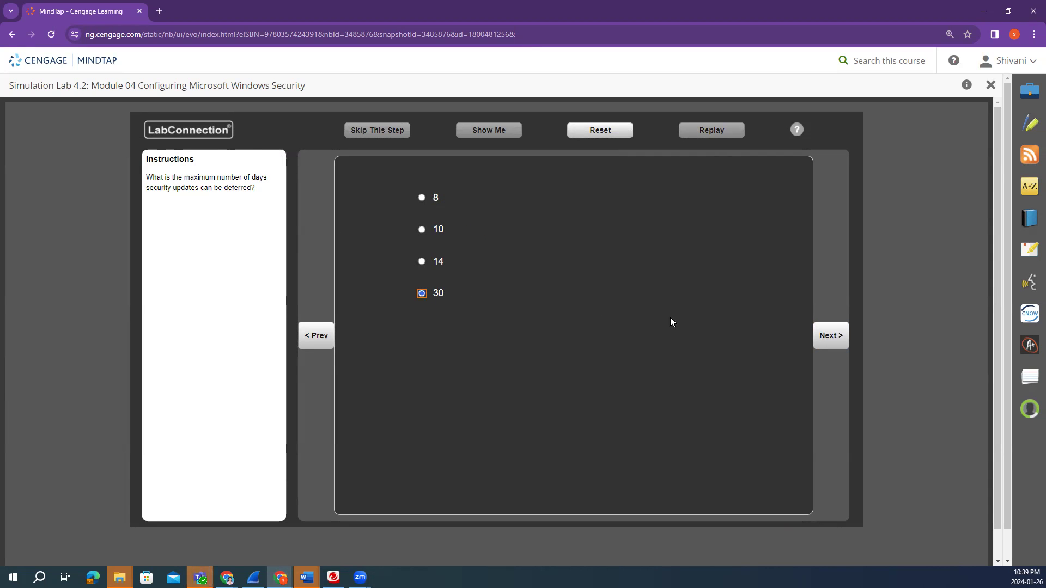
Answer the maximum security update deferral question with 14 days and proceed to the exercise results.
click(423, 261)
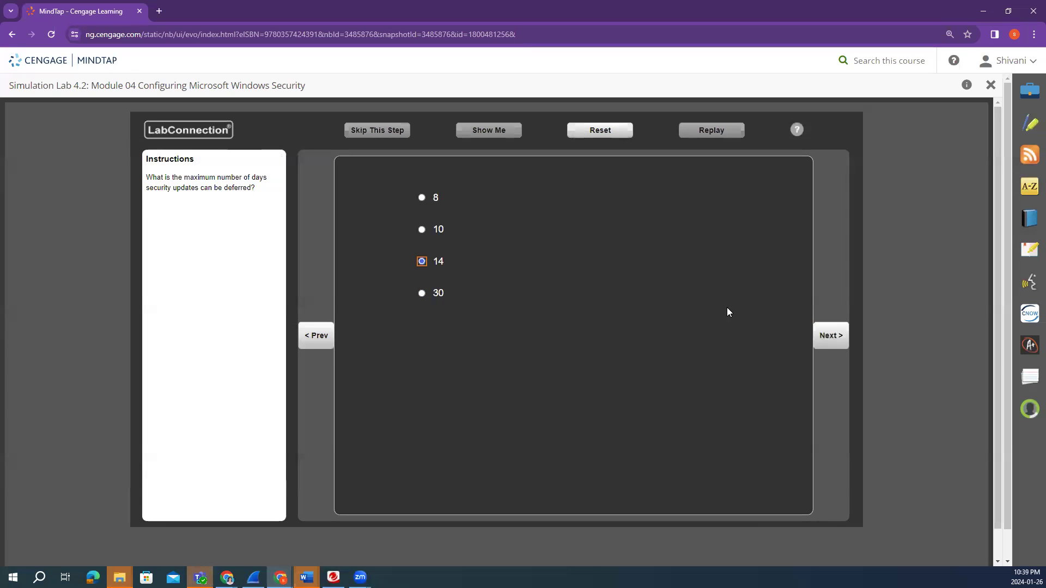
click(830, 341)
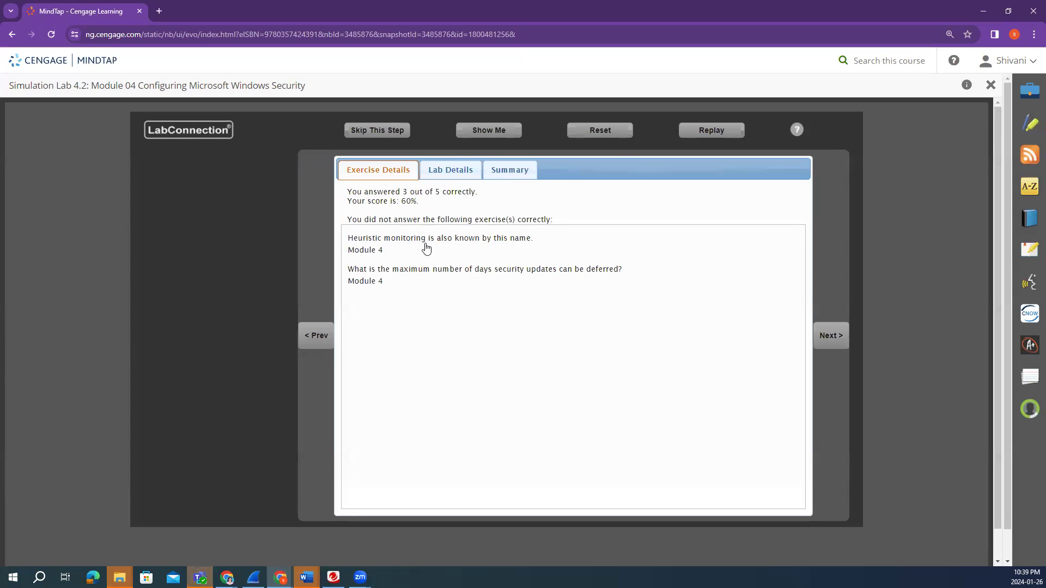
Review the correct answers to the update deferral and heuristic monitoring questions in the exercise results, closing each answer.
click(424, 281)
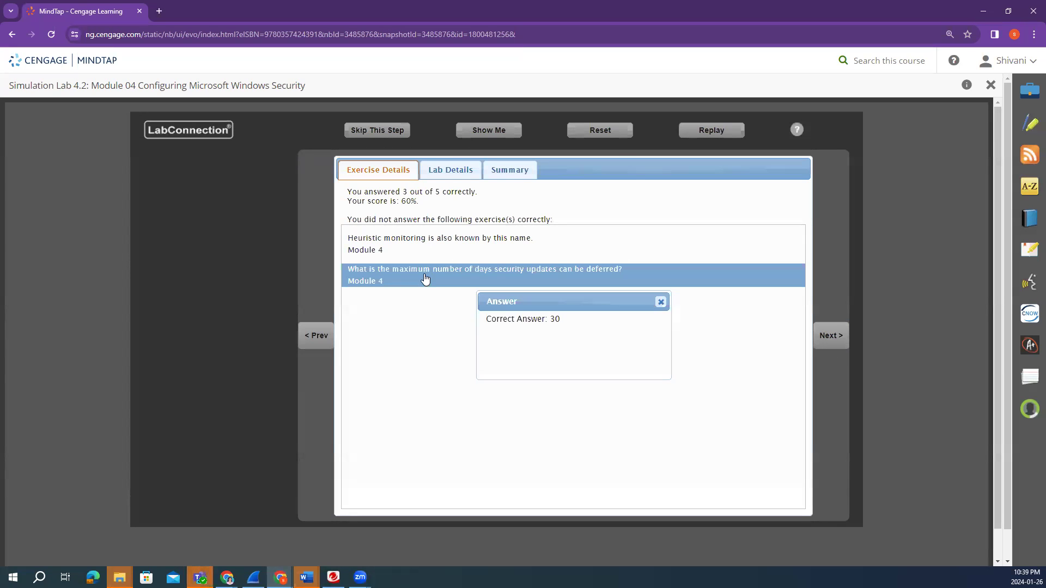
click(660, 303)
click(417, 246)
click(660, 303)
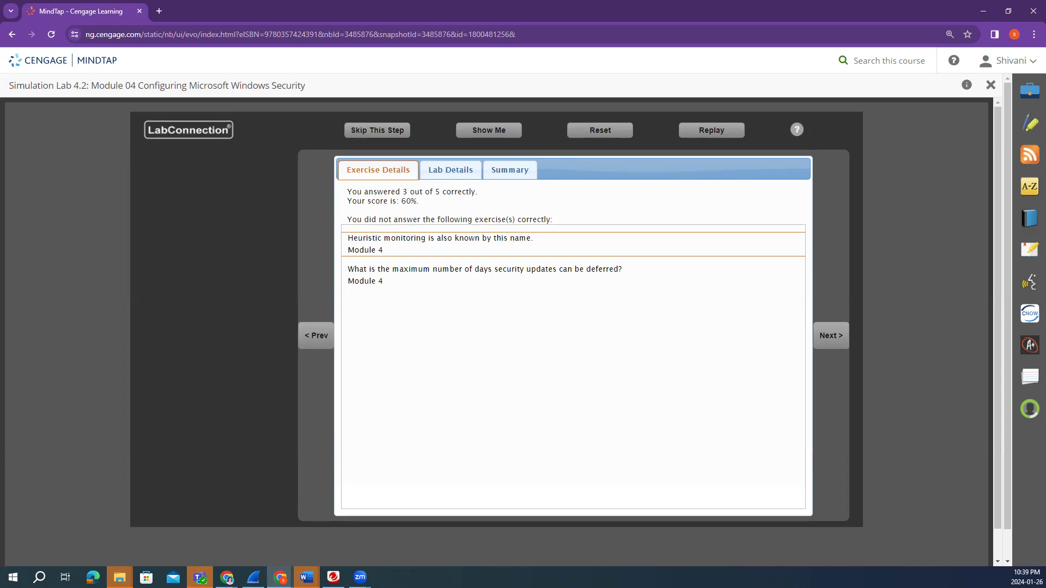
click(200, 577)
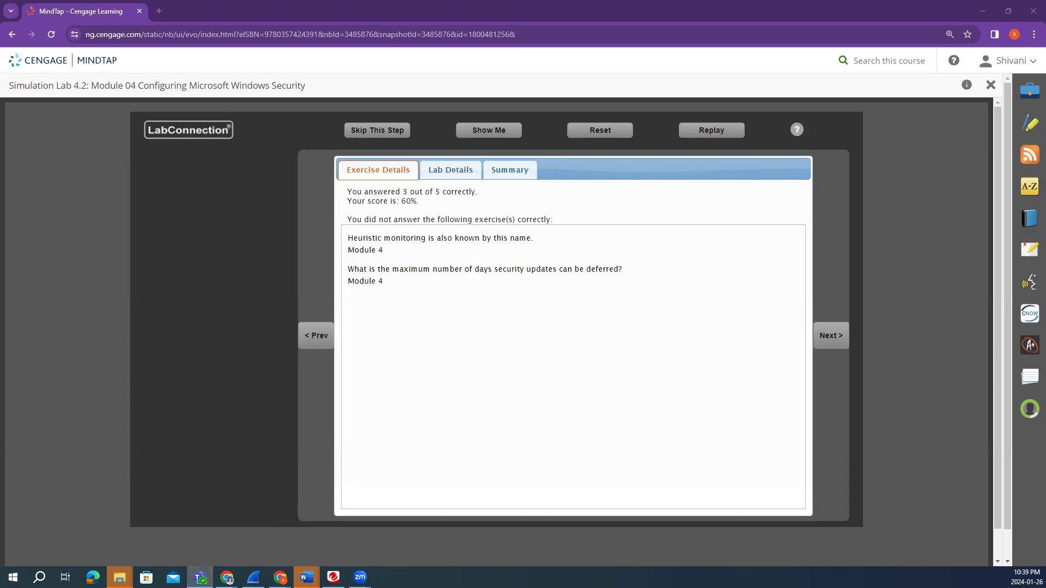